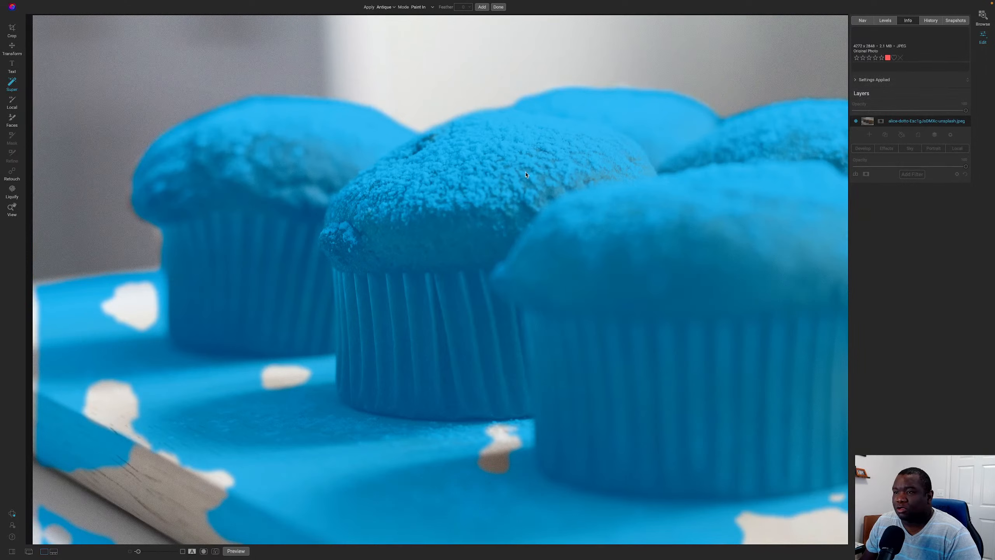
Select the cupcakes with Super Select and add an Antique filter masked to the selected areas.
click(443, 206)
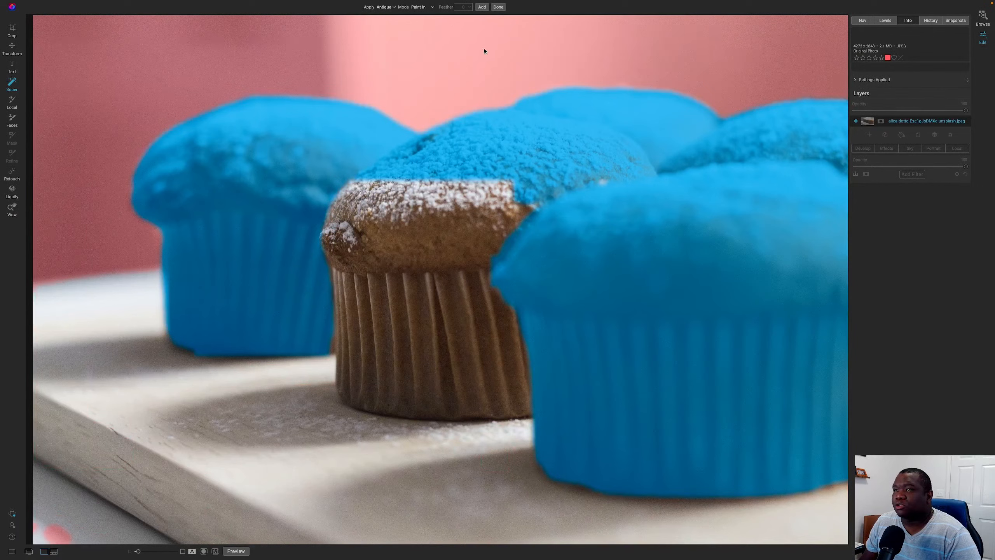
click(483, 8)
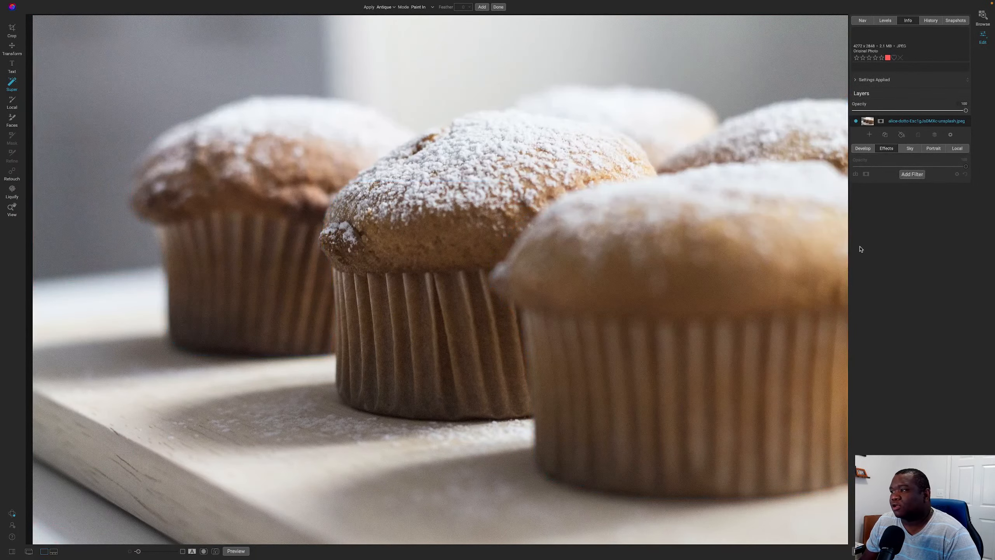
click(502, 7)
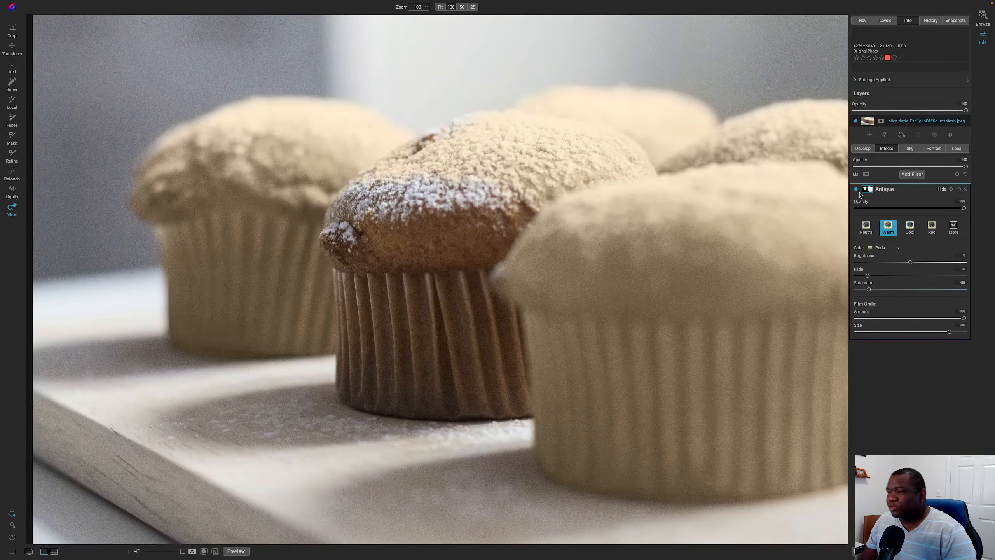
Paint the Antique effect into the upper part of the middle cupcake with the masking brush in Paint In mode.
key(b)
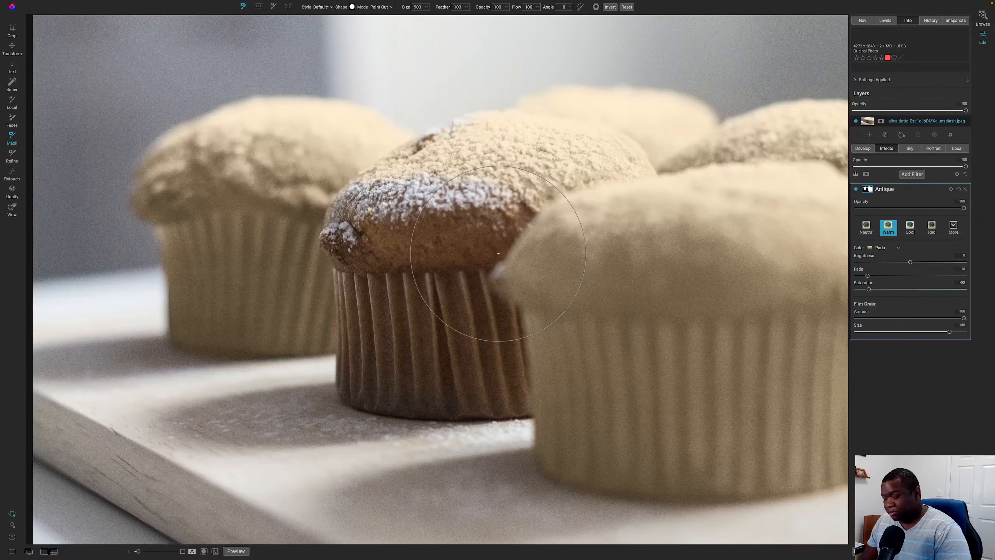
key(x)
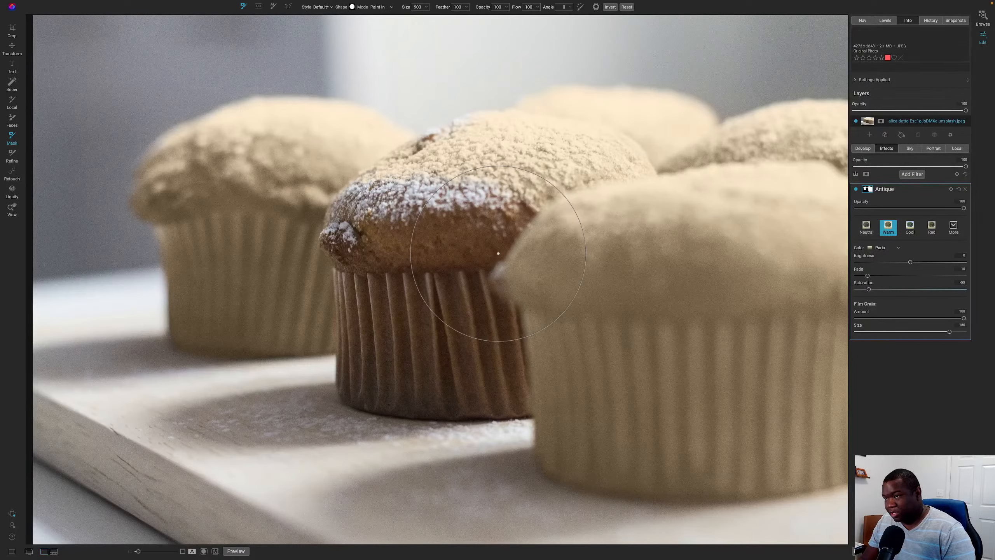
click(437, 247)
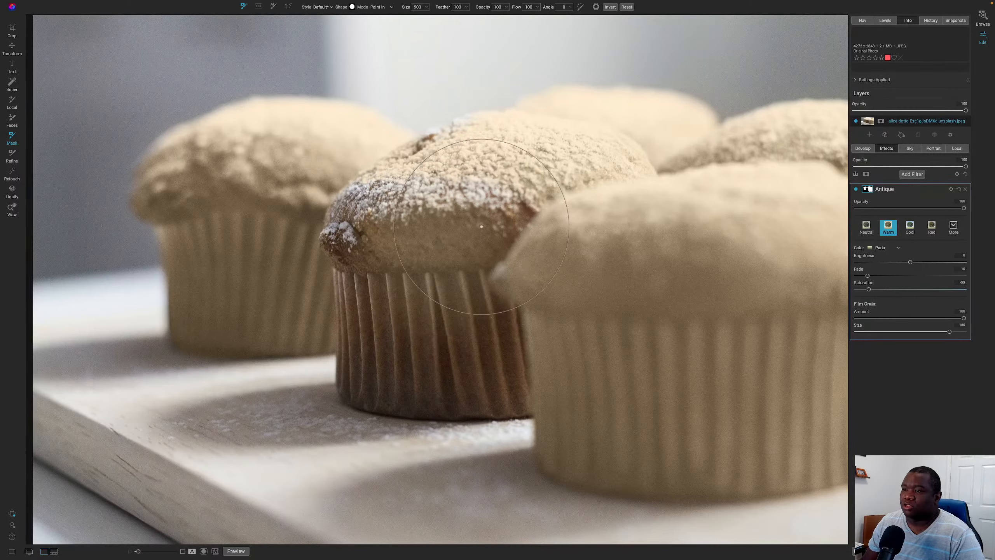
mouse_move(482, 226)
mouse_down()
mouse_move(529, 303)
mouse_move(440, 301)
mouse_move(337, 213)
mouse_move(311, 211)
mouse_up()
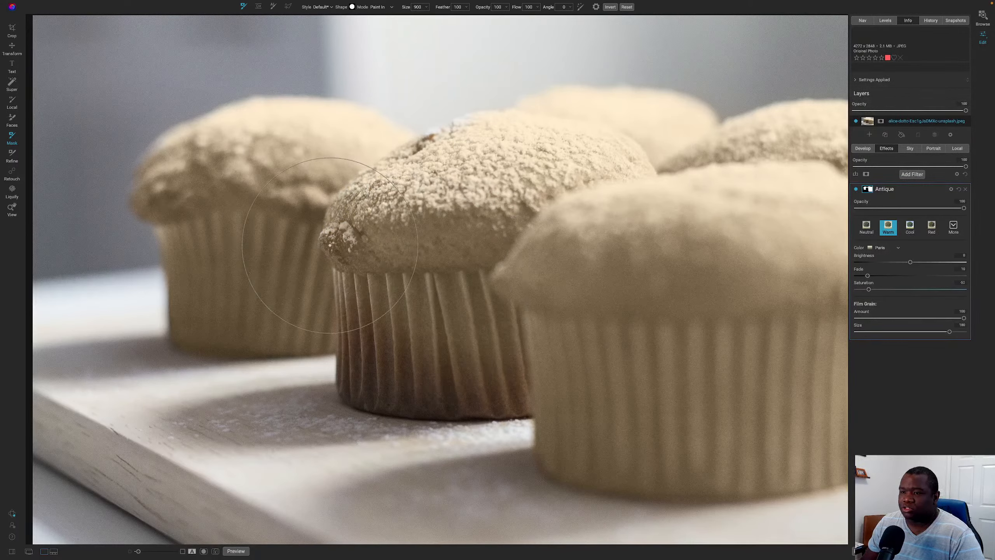
drag(330, 246, 438, 277)
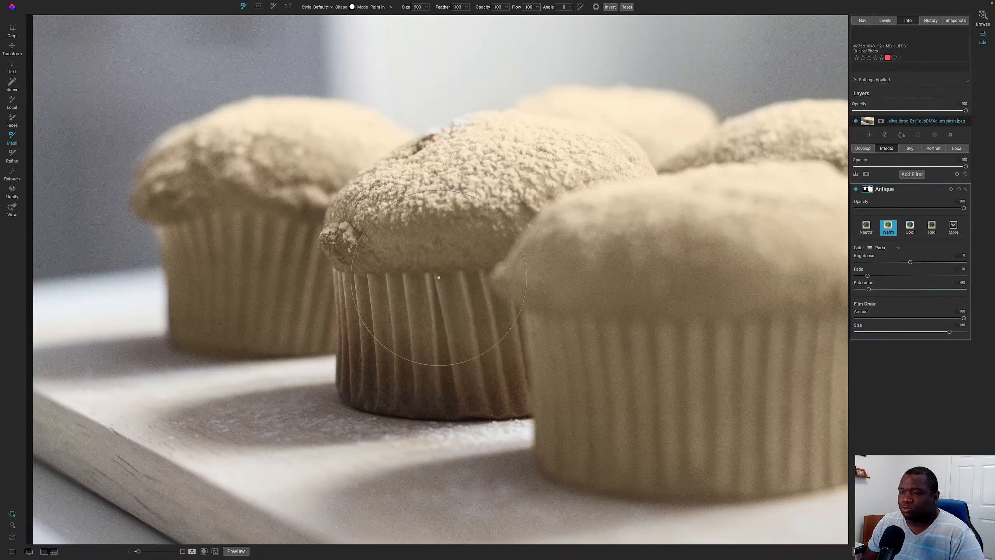
Reduce the masking brush size to 300 and paint the Antique effect along the base of the middle cupcake's wrapper.
key(bracketleft)
key(bracketleft)
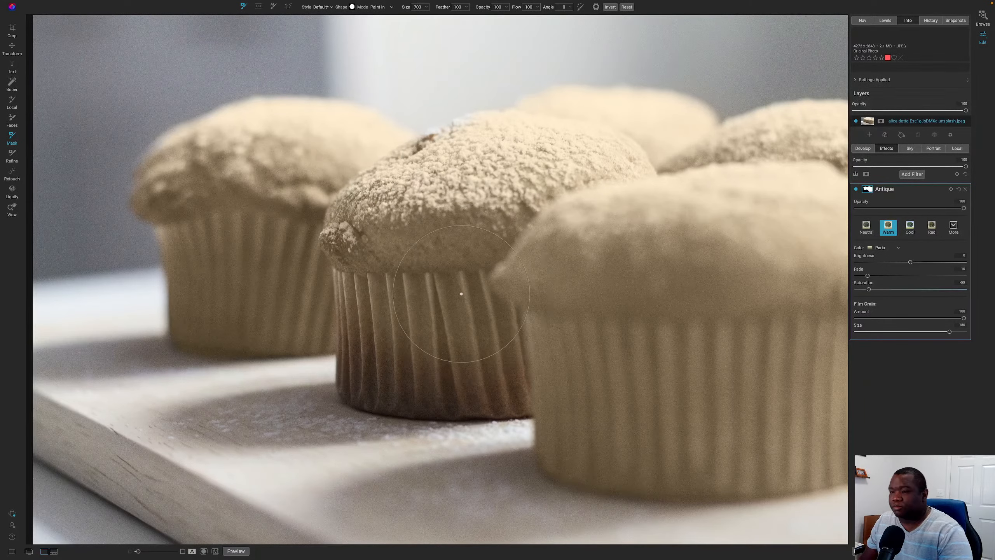
key(bracketleft)
key(bracketleft)
key(bracketleft)
key(bracketleft)
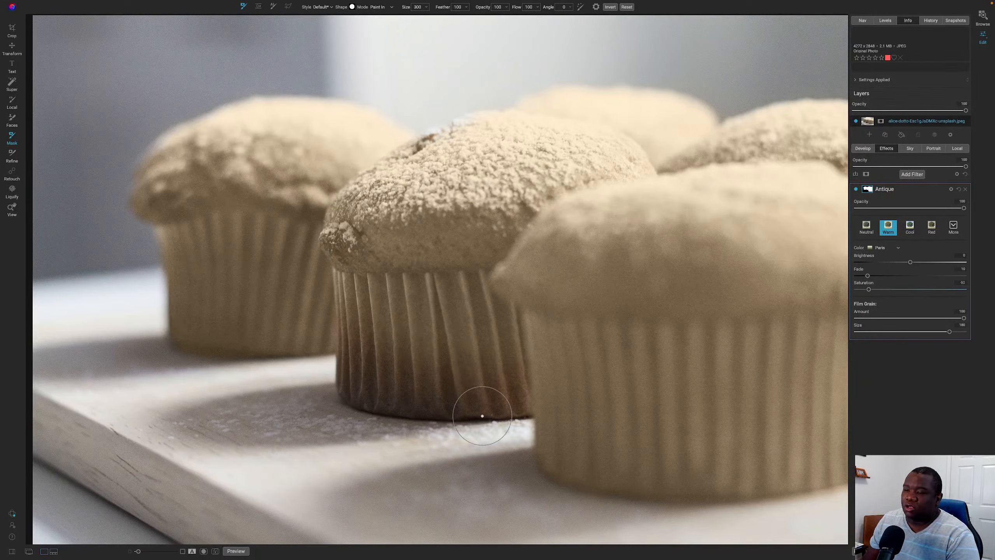
mouse_move(483, 416)
mouse_down()
mouse_move(517, 389)
mouse_move(418, 384)
mouse_move(551, 353)
mouse_move(501, 317)
mouse_move(439, 323)
mouse_move(414, 339)
mouse_move(409, 358)
mouse_move(532, 370)
mouse_move(537, 380)
mouse_move(418, 390)
mouse_move(369, 381)
mouse_move(360, 274)
mouse_move(353, 331)
mouse_move(315, 330)
mouse_up()
Shrink the masking brush to 175 and paint the Antique effect into the remaining edges of the middle cupcake's wrapper and top.
key(bracketleft)
key(bracketleft)
key(bracketleft)
key(bracketleft)
key(bracketleft)
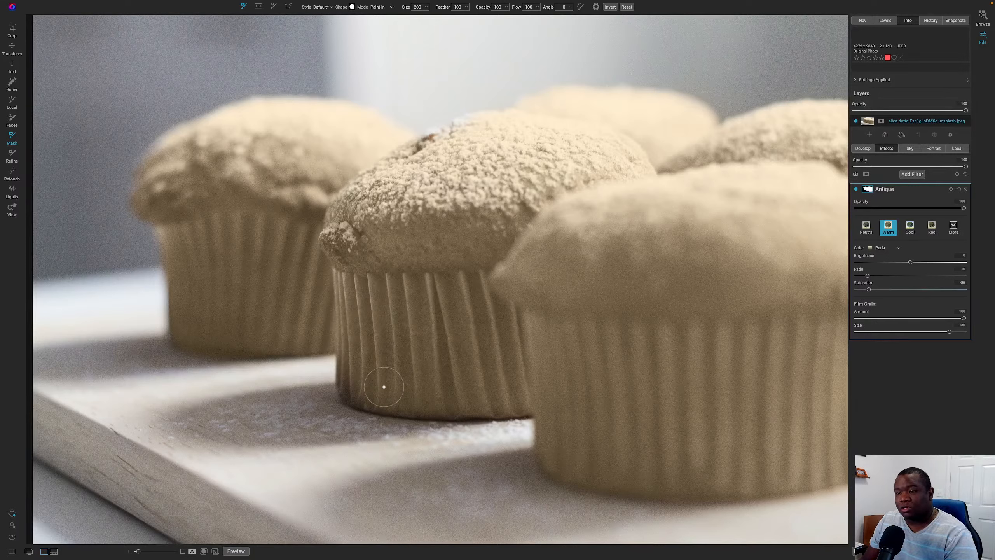
mouse_move(400, 403)
mouse_down()
mouse_move(409, 410)
mouse_move(345, 376)
mouse_up()
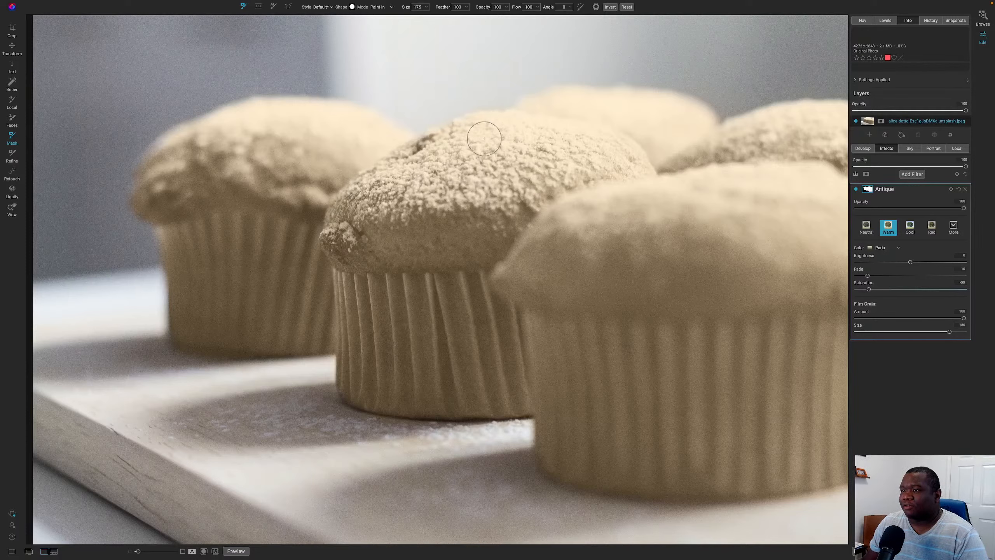
drag(455, 103, 421, 53)
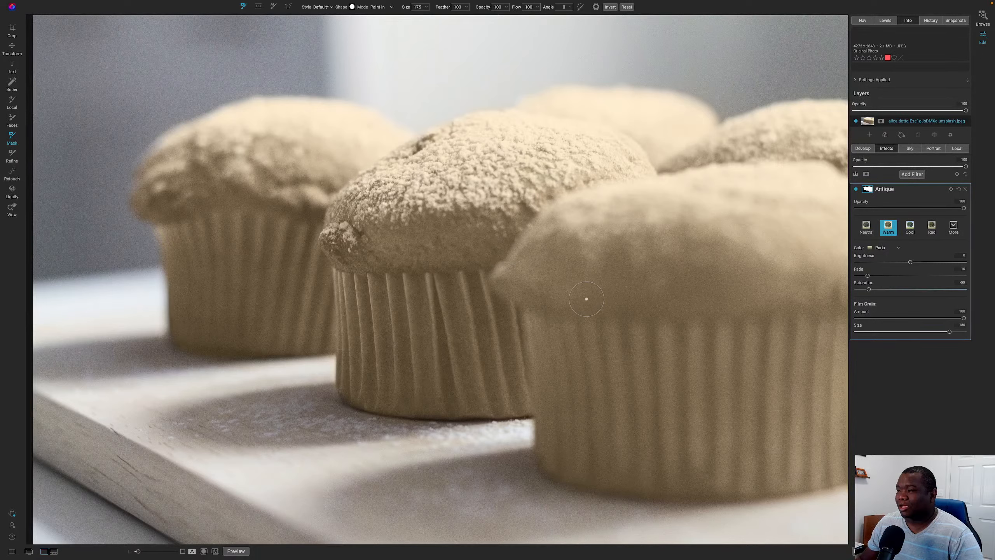
Lower the Antique filter's opacity to about 60.
drag(964, 208, 953, 210)
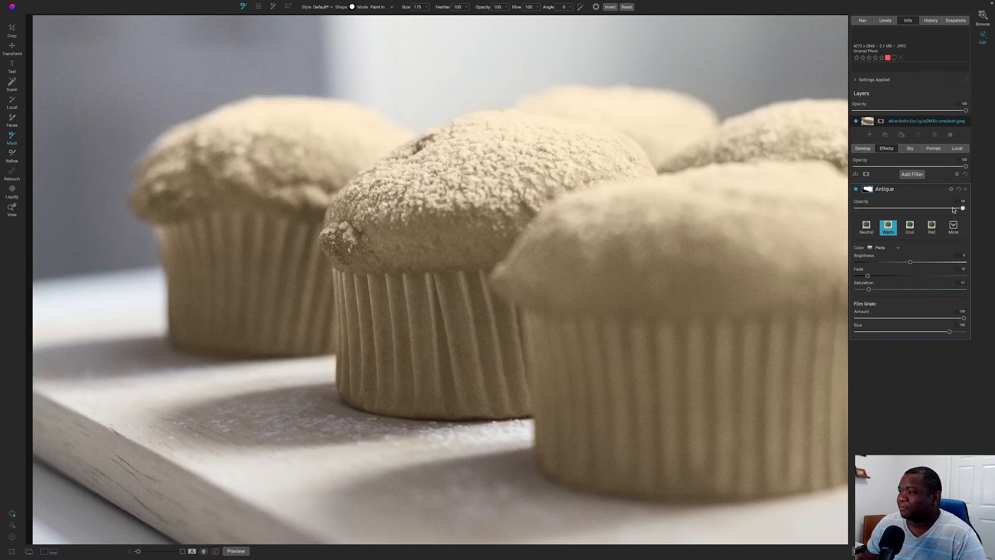
drag(953, 210, 920, 211)
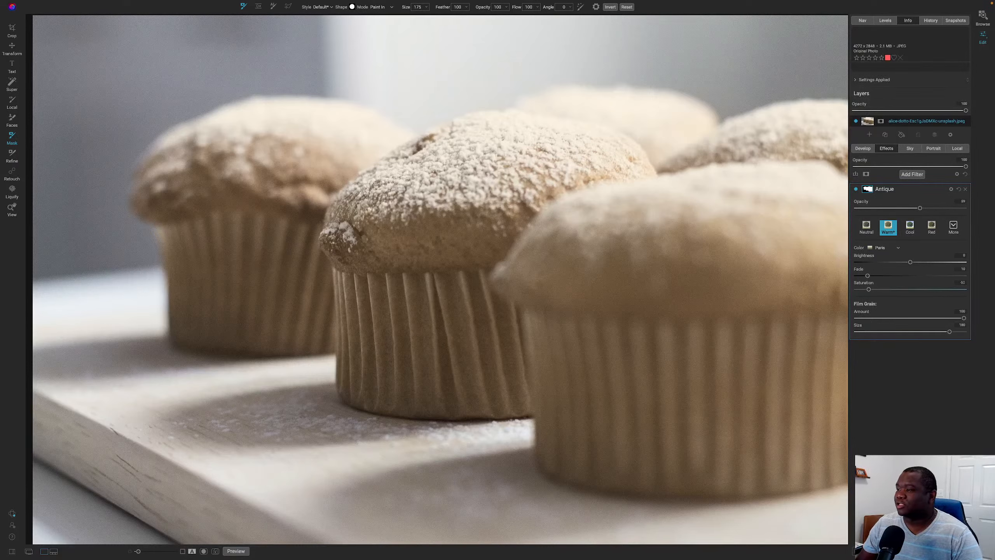
key(Right)
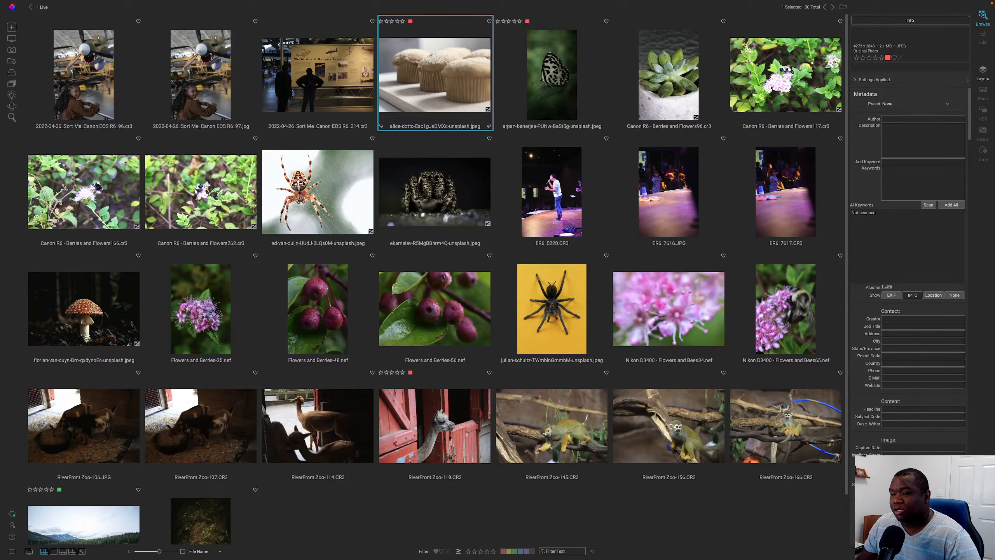
Open Nikon D3400 - Flowers and Bees34.nef for editing, preview Tack Sharp AI with the split comparison, and cancel the edit.
click(668, 331)
click(983, 37)
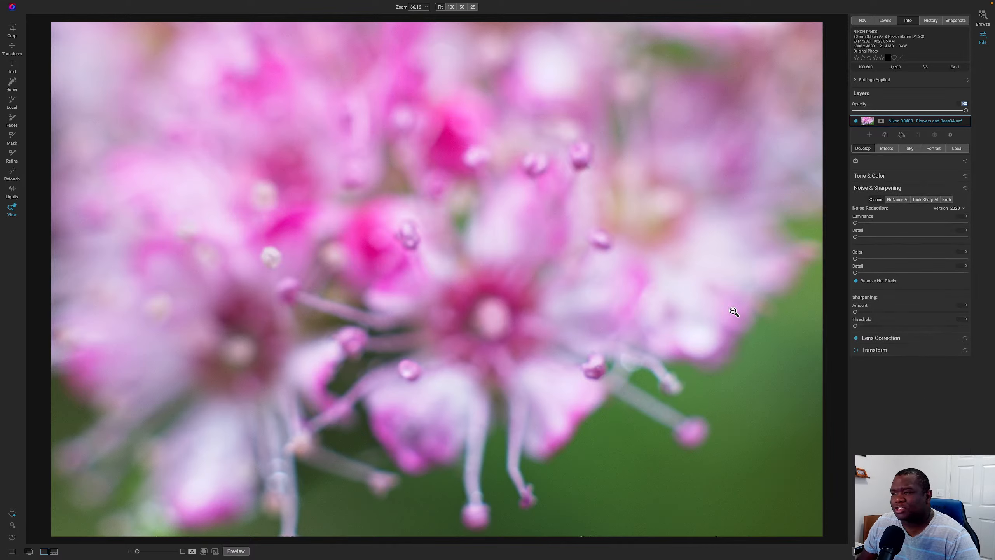
click(921, 201)
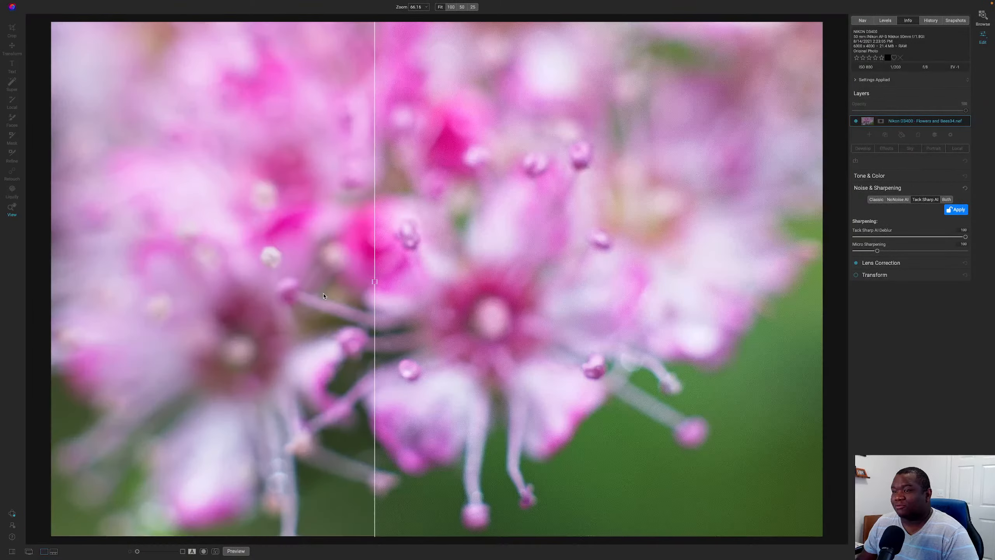
click(323, 296)
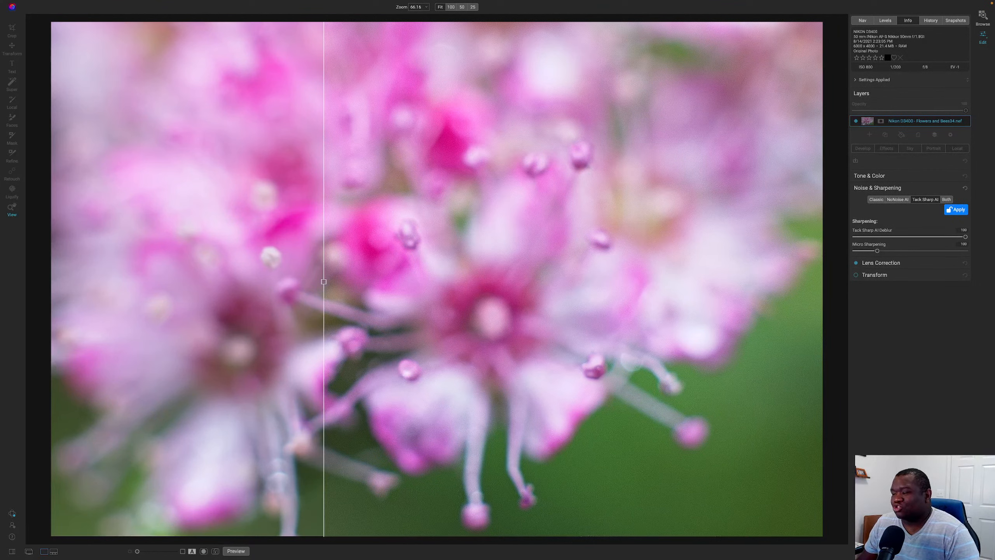
key(Escape)
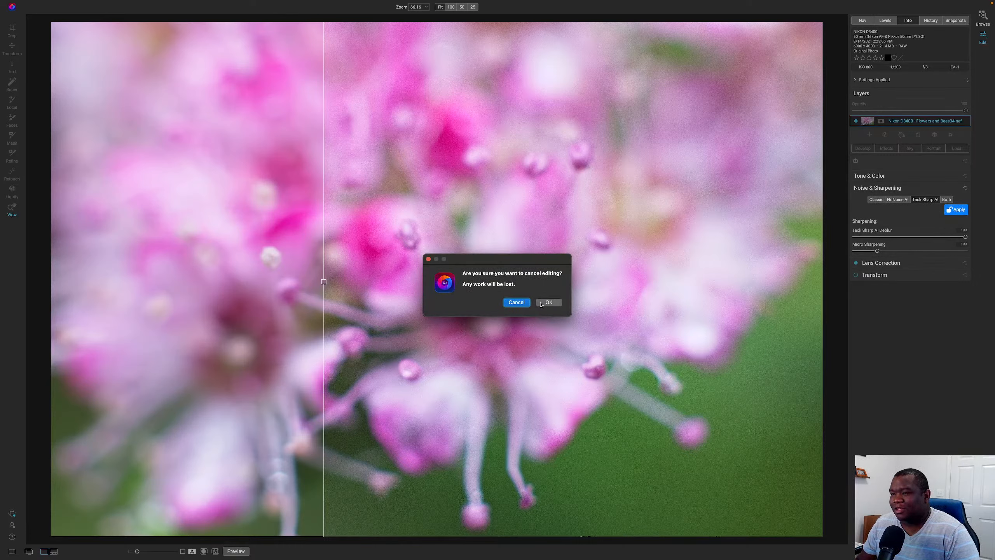
key(Escape)
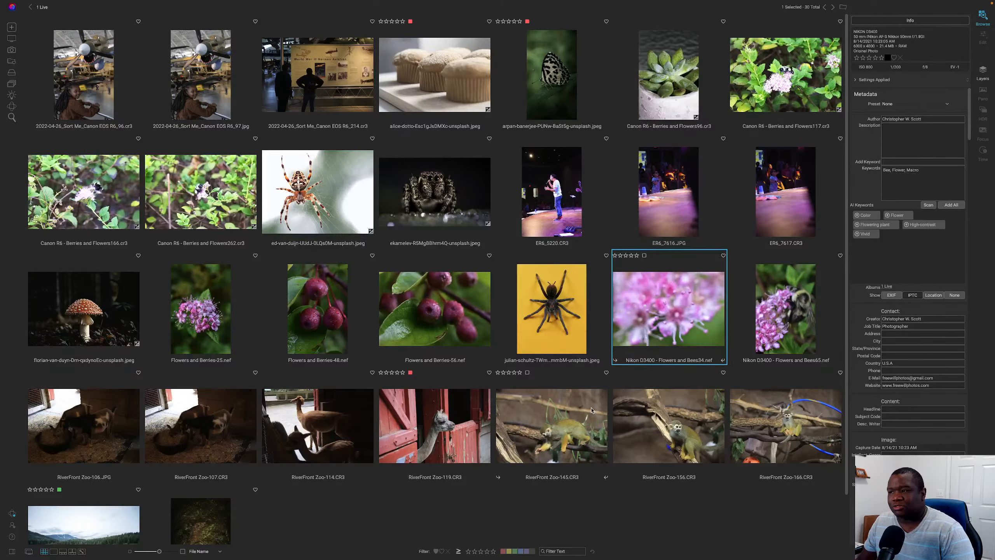
Open Nikon D3400 - Flowers and Bees65.nef for editing.
double_click(776, 337)
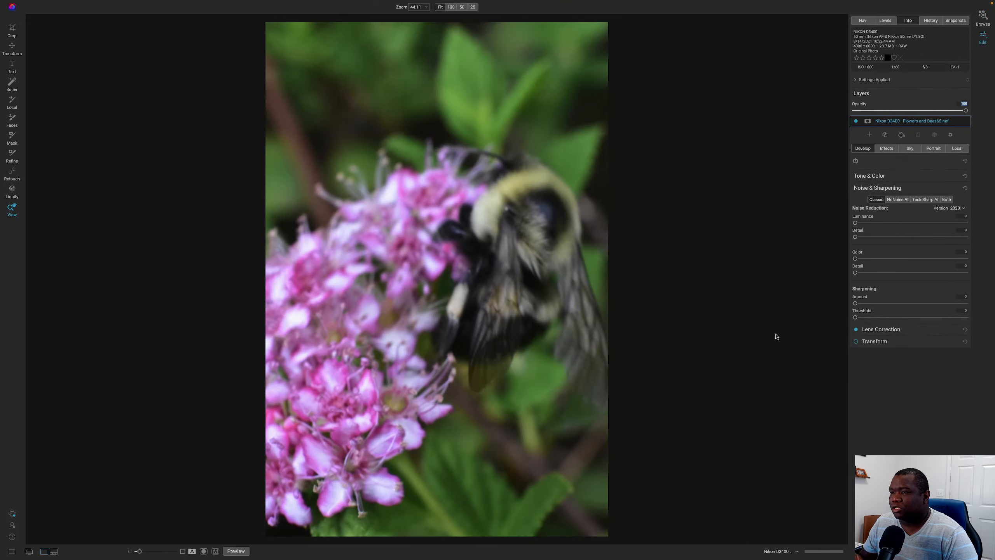
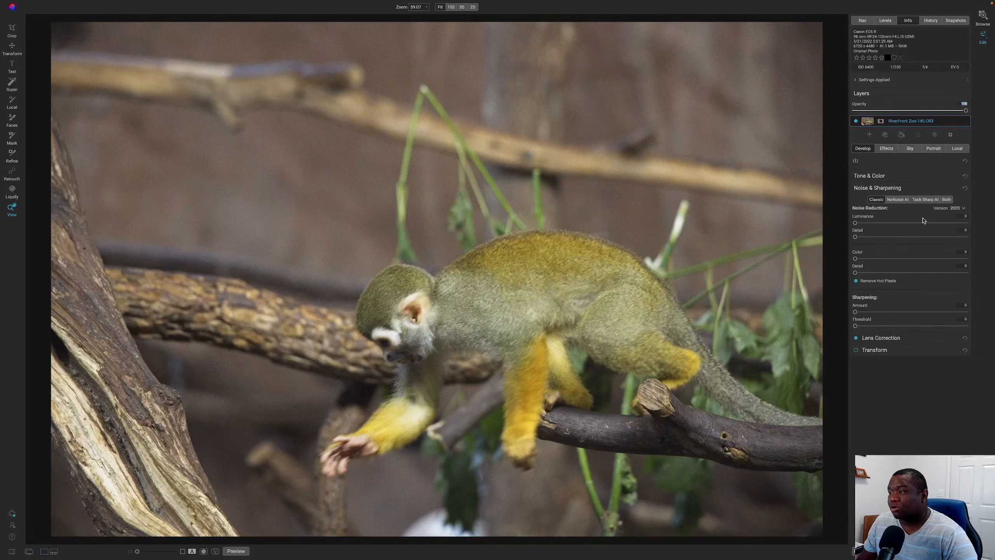
Try Tack Sharp AI on the monkey photo, compare the sharpening with the split view, and discard the edit.
click(925, 199)
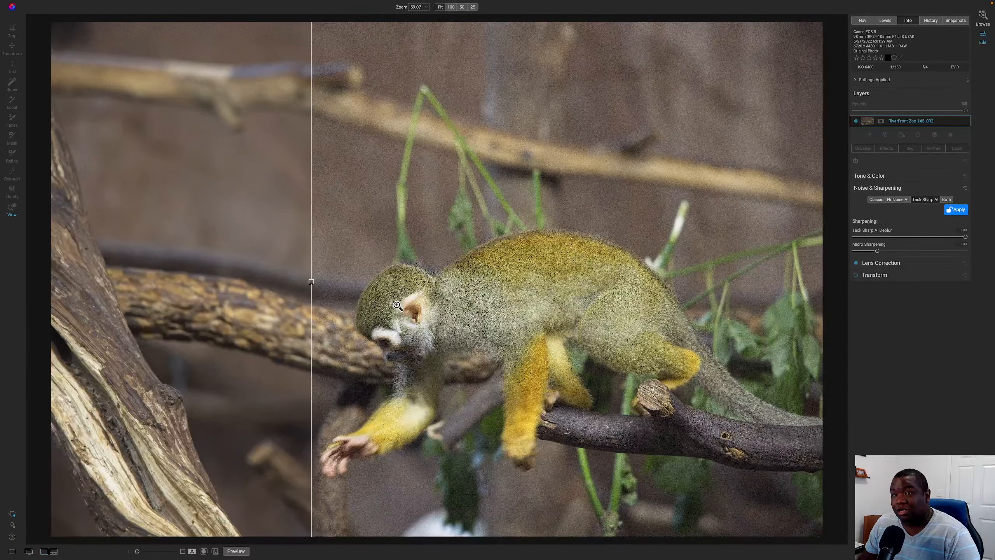
drag(311, 282, 395, 286)
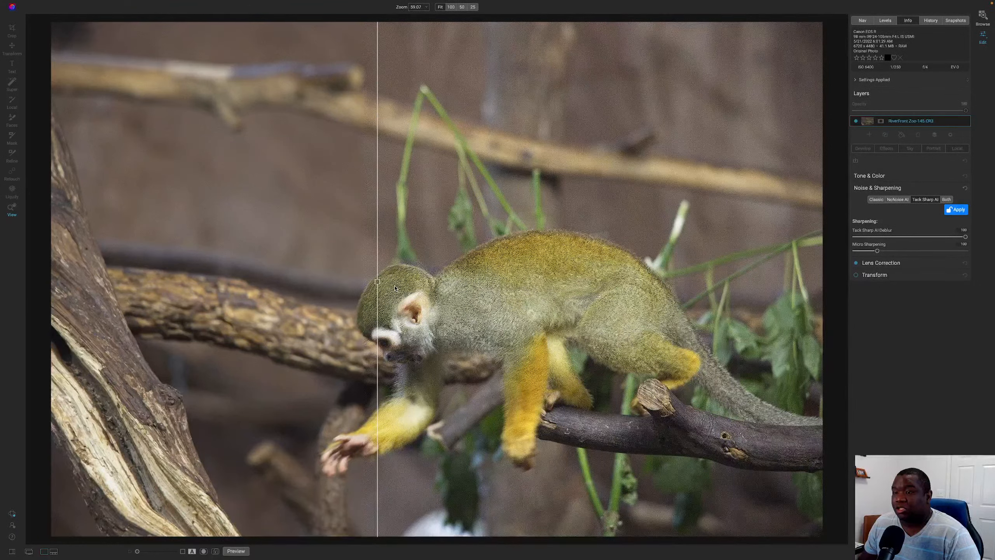
drag(377, 282, 291, 287)
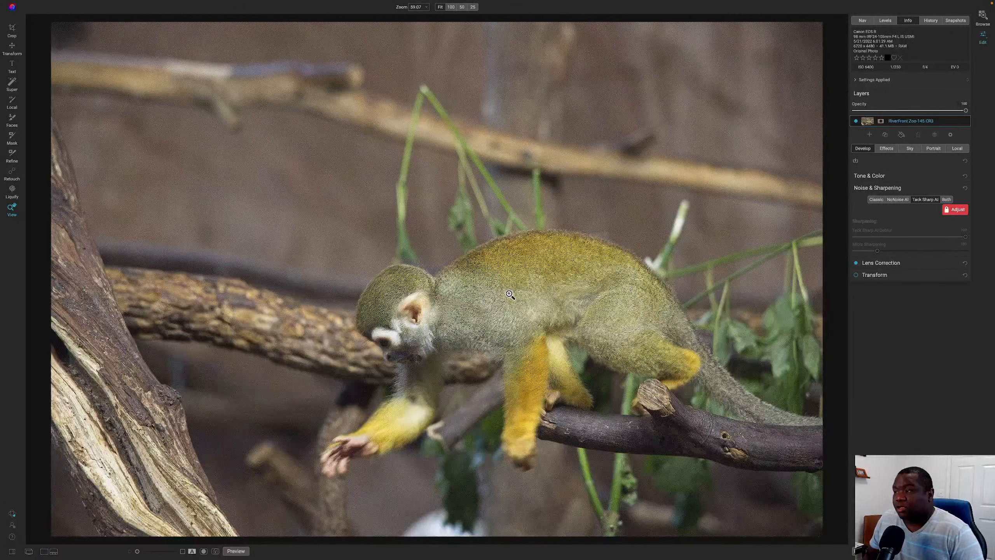
click(510, 295)
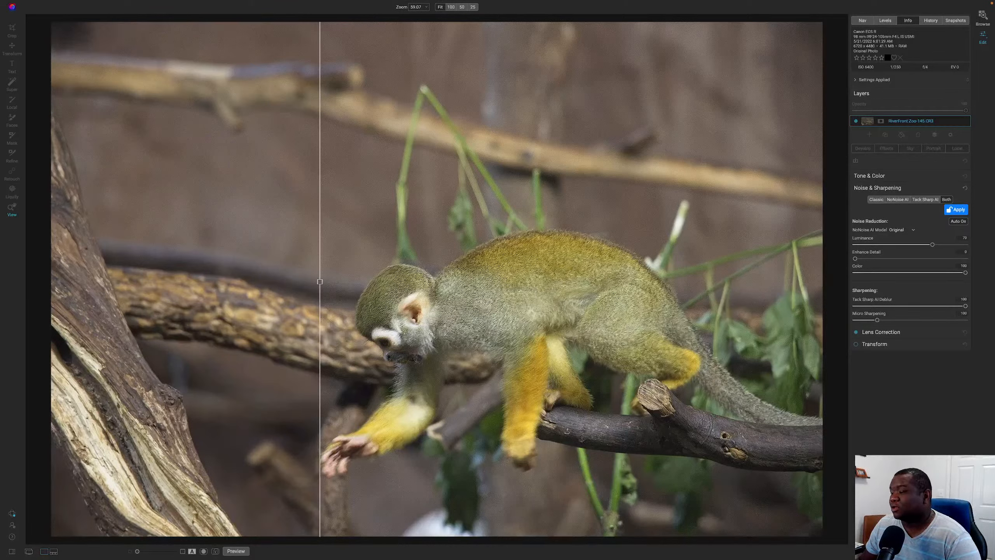
key(Escape)
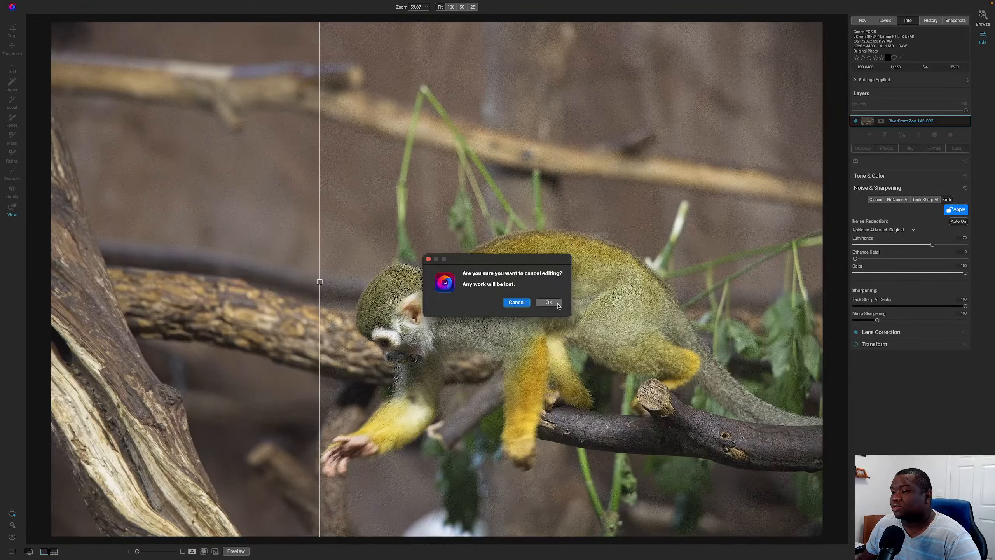
click(549, 302)
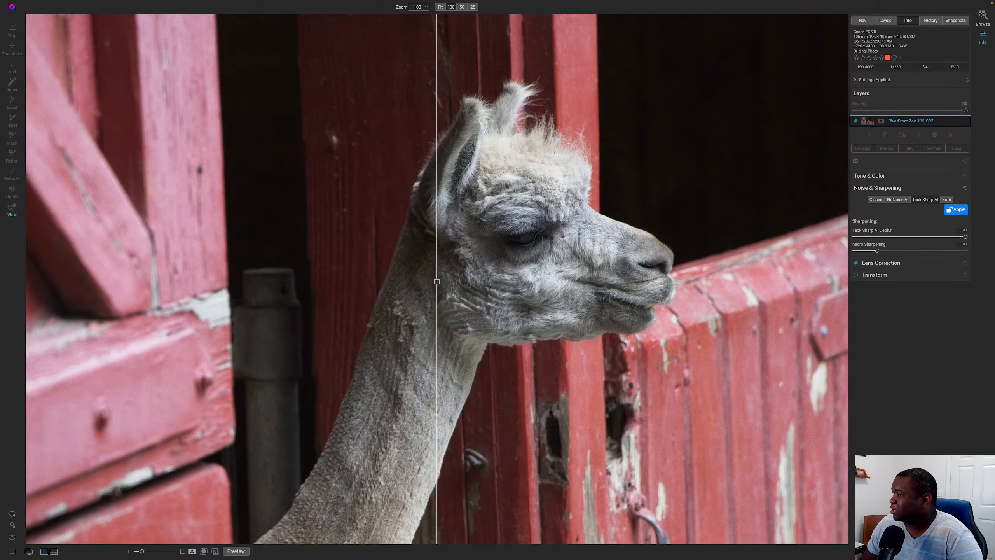
Reduce Micro Sharpening on the alpaca photo and compare the result across the whole image with the split view.
key(super+0)
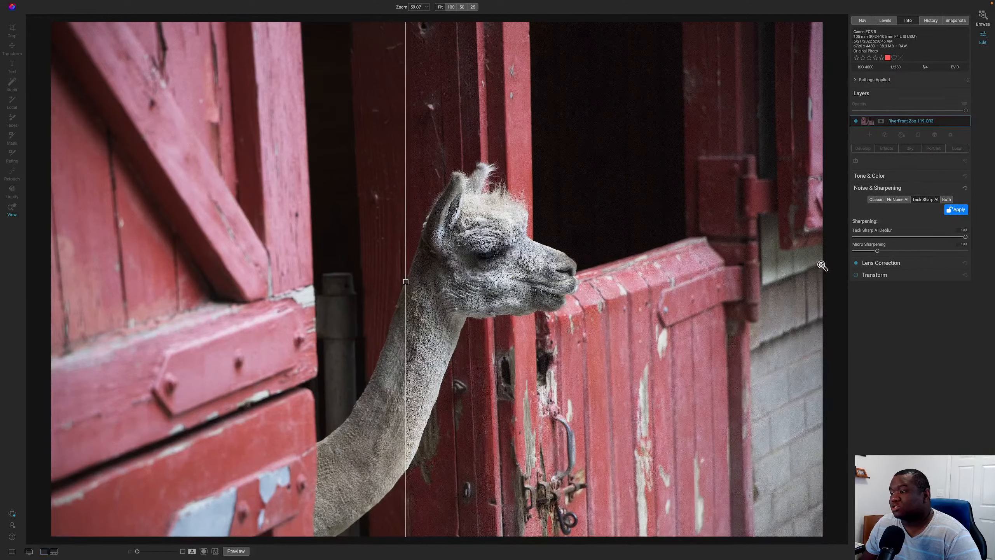
drag(877, 250, 859, 250)
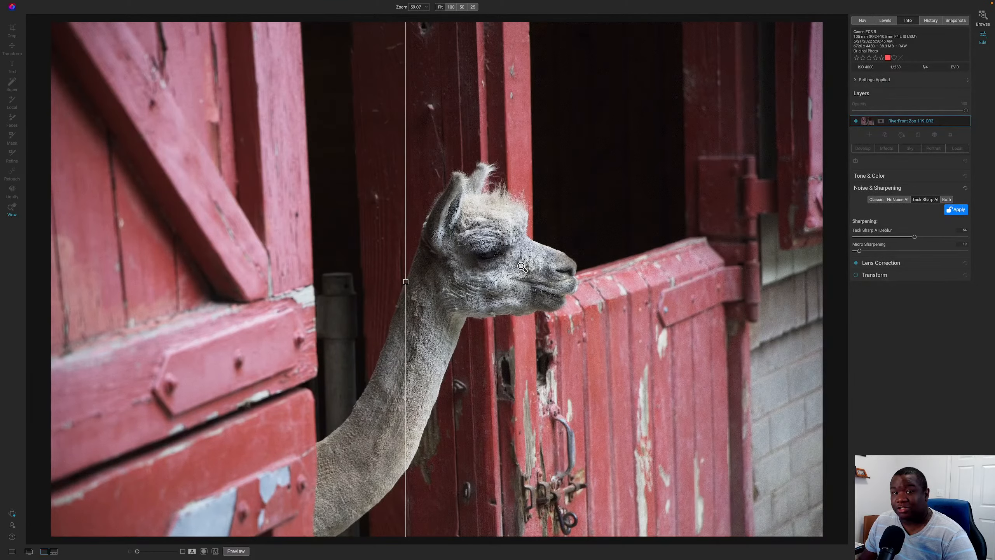
drag(404, 283, 299, 287)
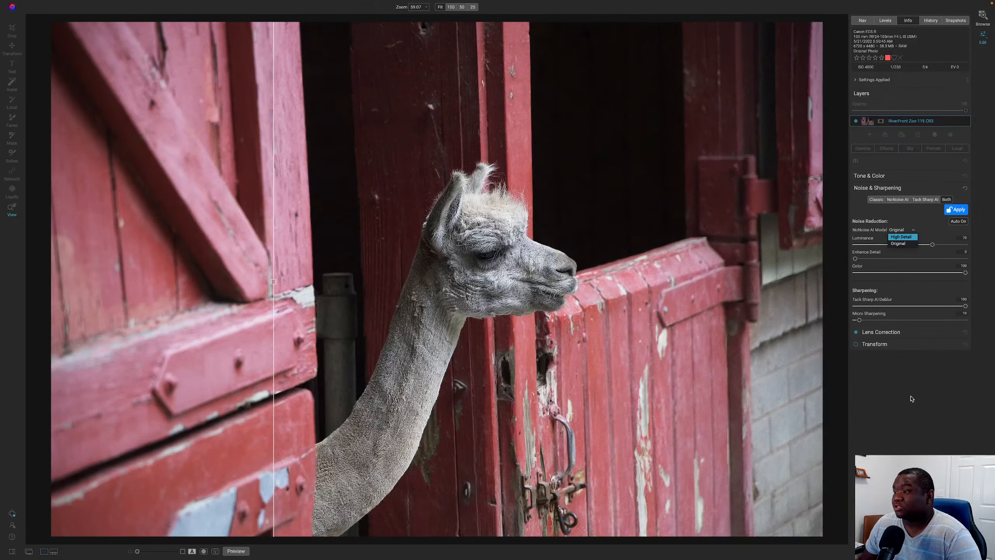
click(912, 399)
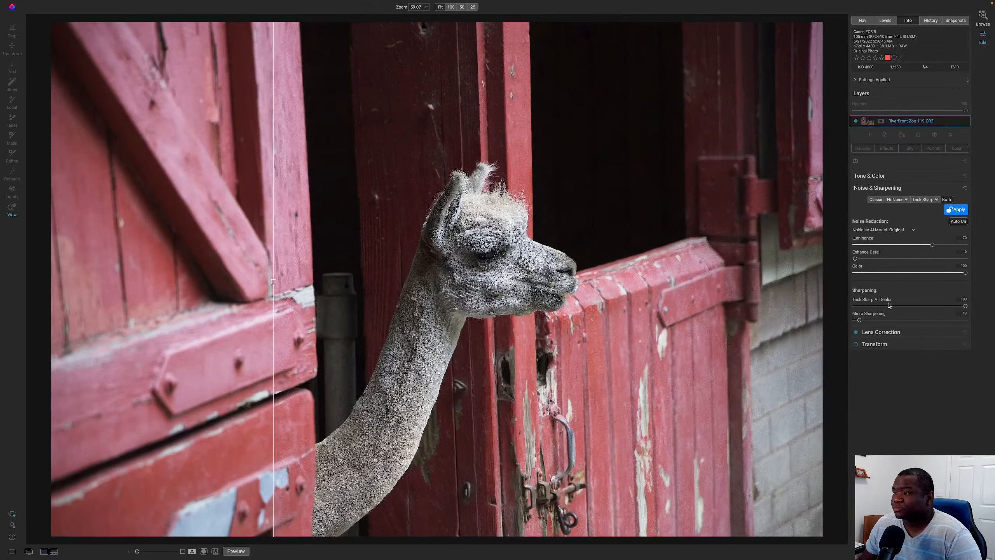